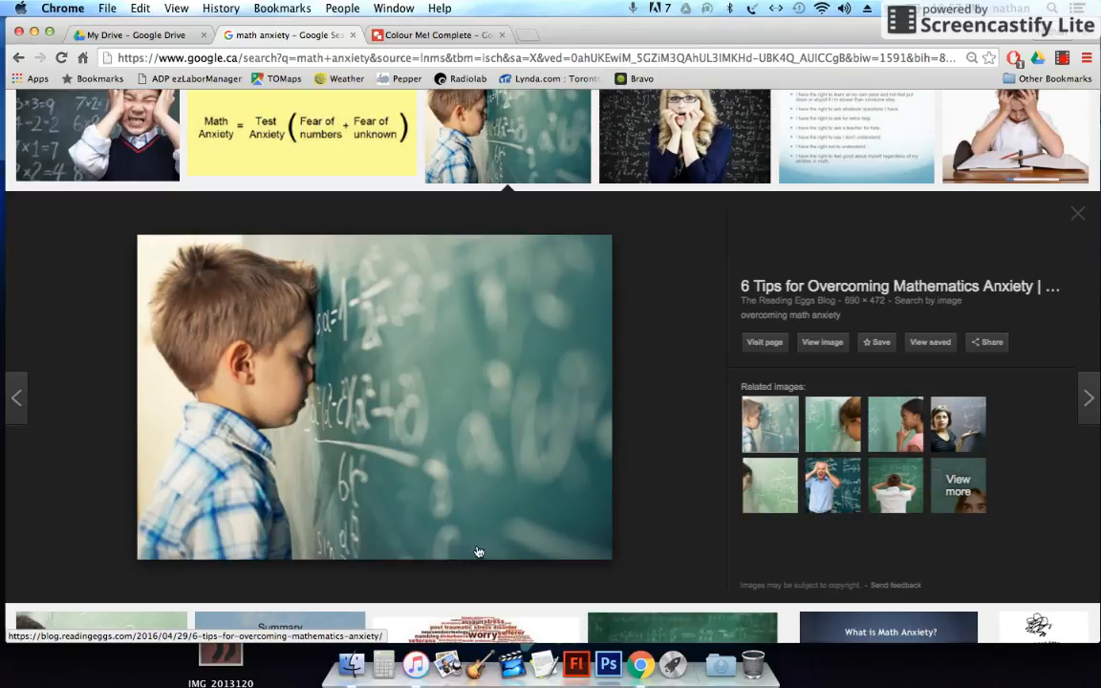
Close the math anxiety image search and switch to My Drive in Google Drive
scroll(479, 553, up, 1)
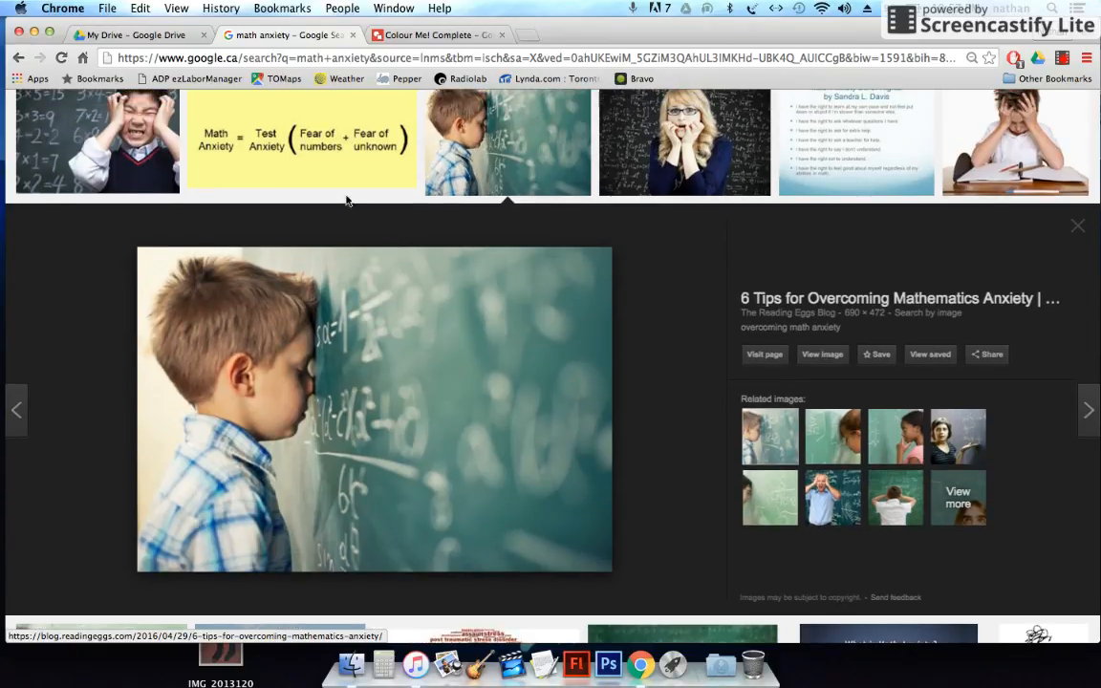
click(353, 35)
click(165, 35)
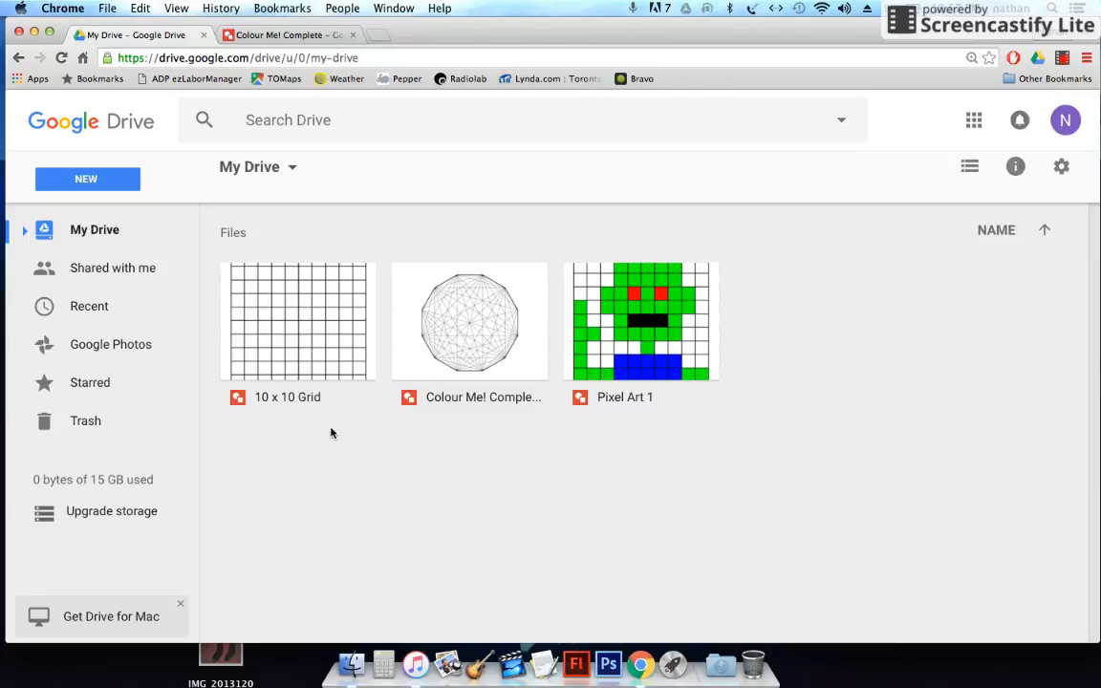
Create a new Google Drawings file in My Drive
click(120, 189)
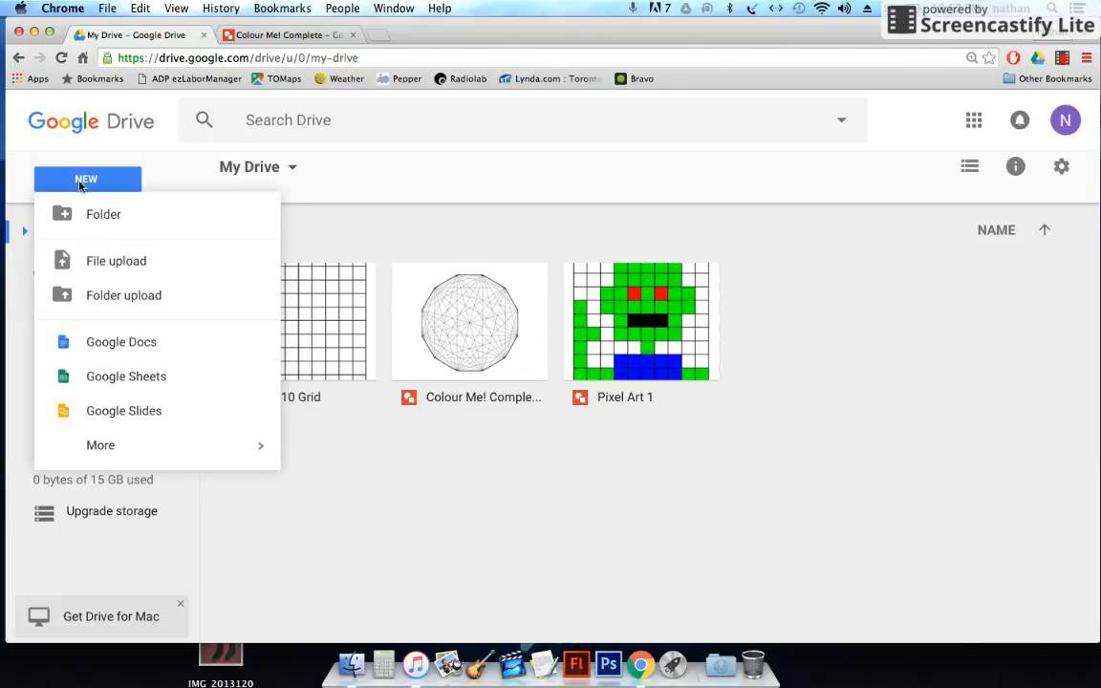
mouse_move(173, 444)
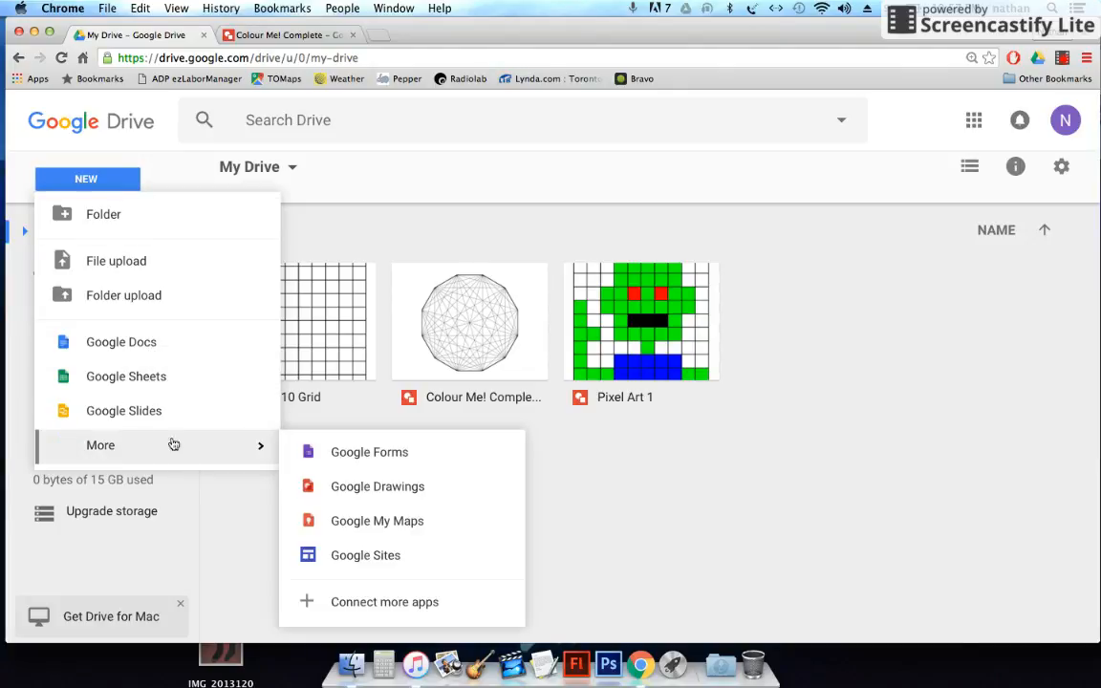
click(346, 486)
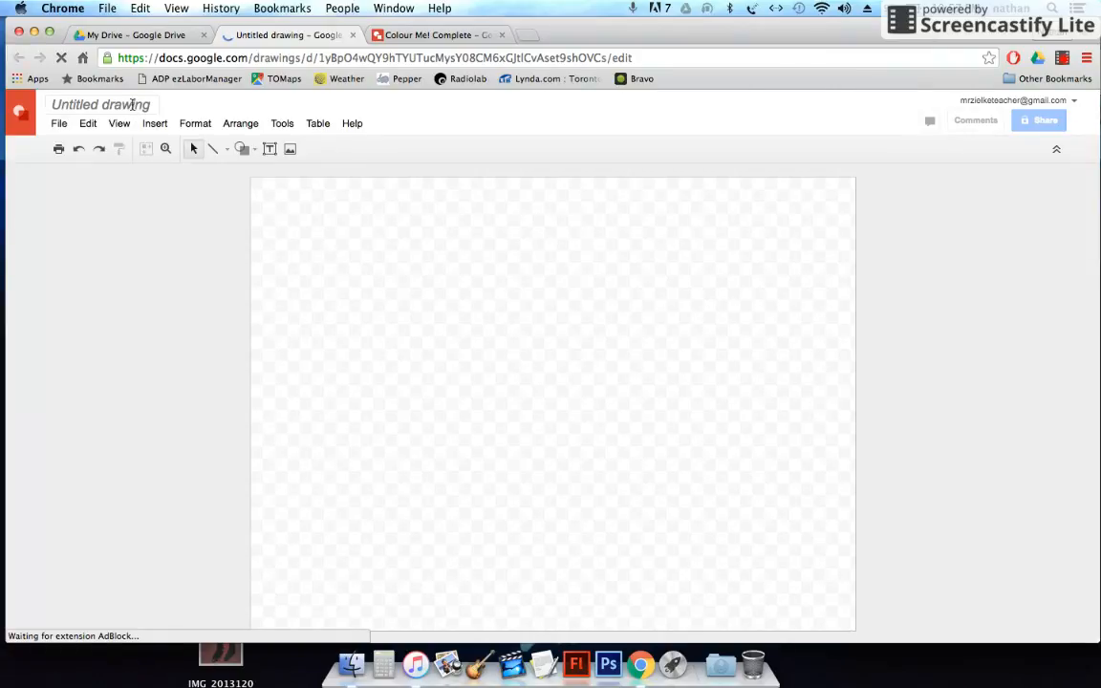
Rename the untitled drawing as "Colour Me!"
click(132, 105)
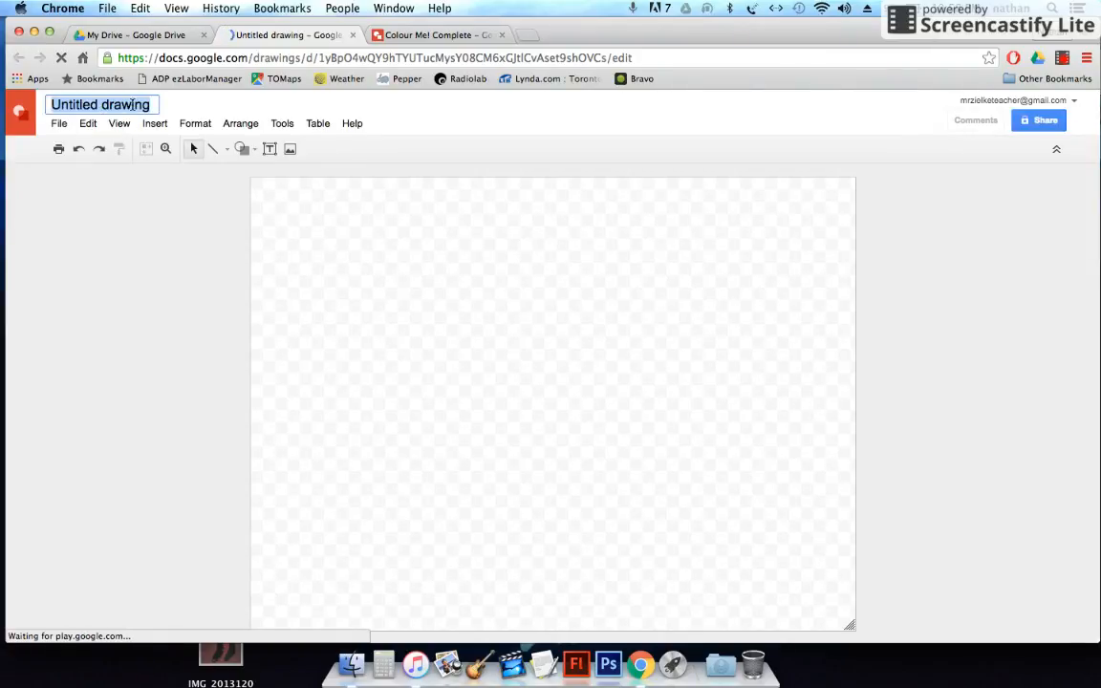
text(Colour)
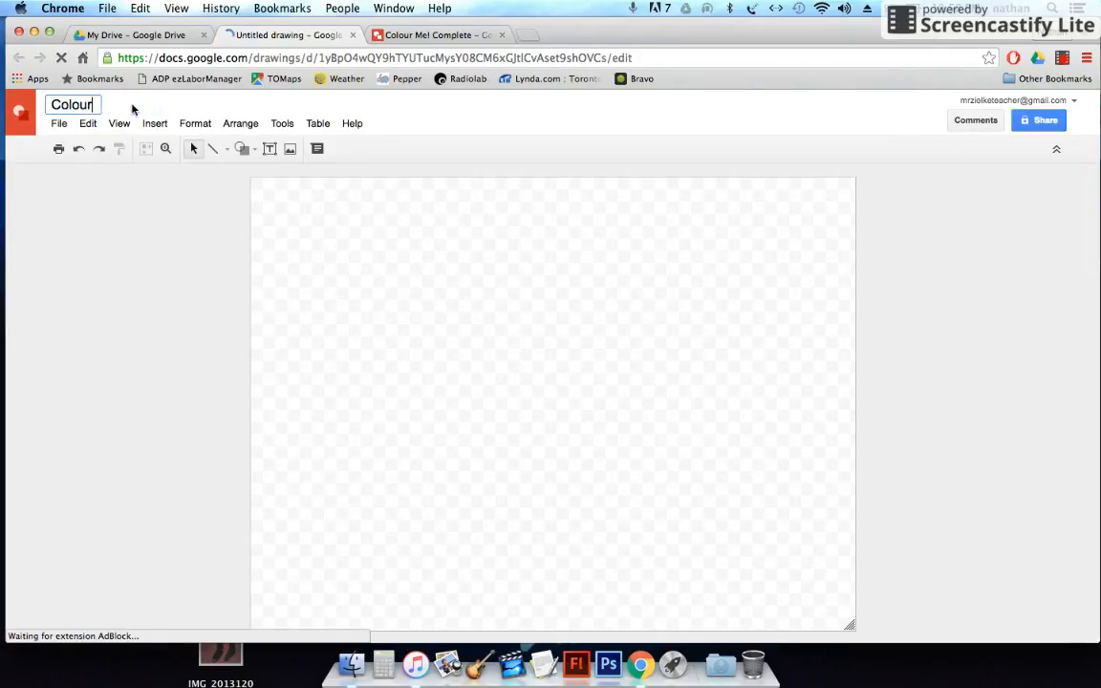
text( Me)
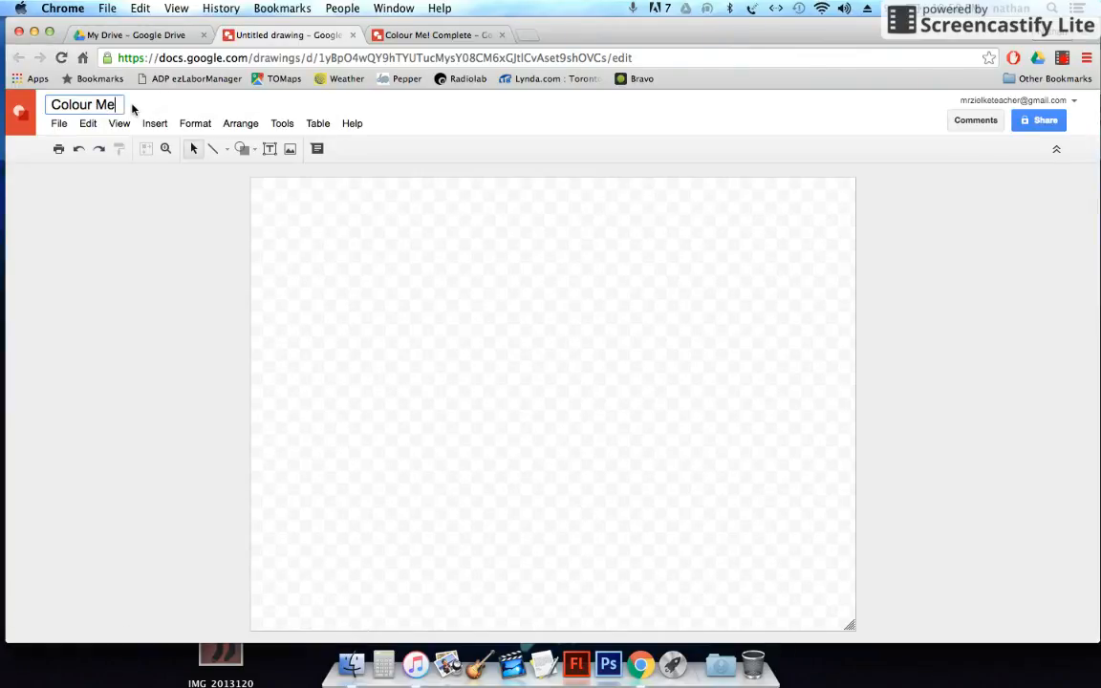
text(!)
click(254, 199)
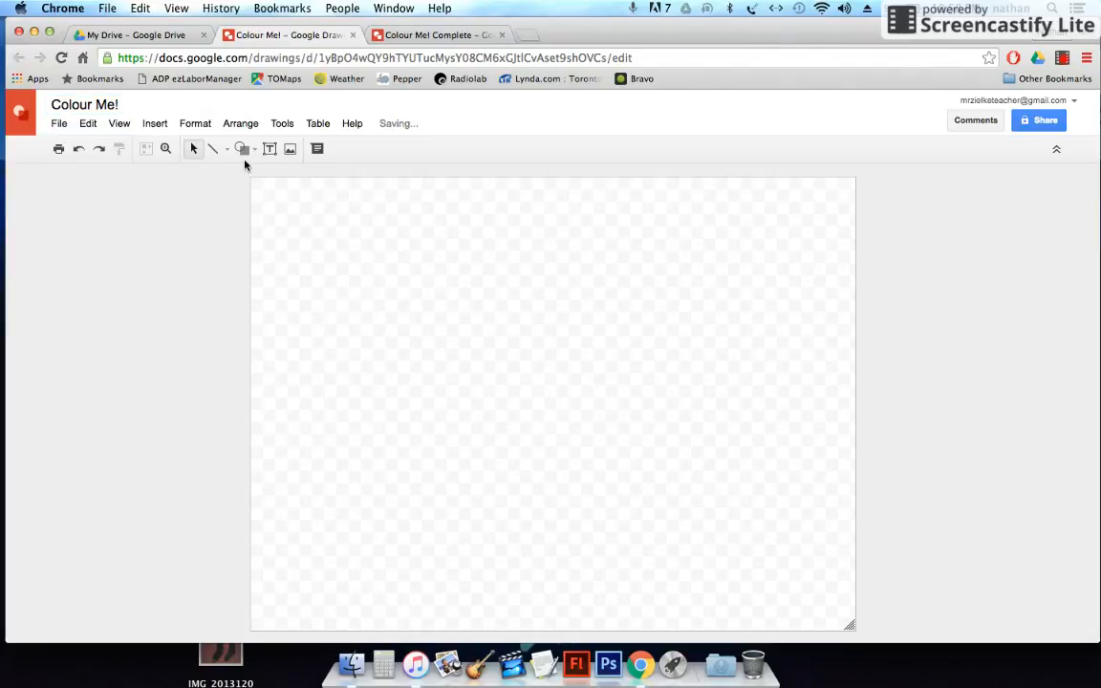
Set the drawing's page to a custom size of 11 x 8.5 inches
click(58, 125)
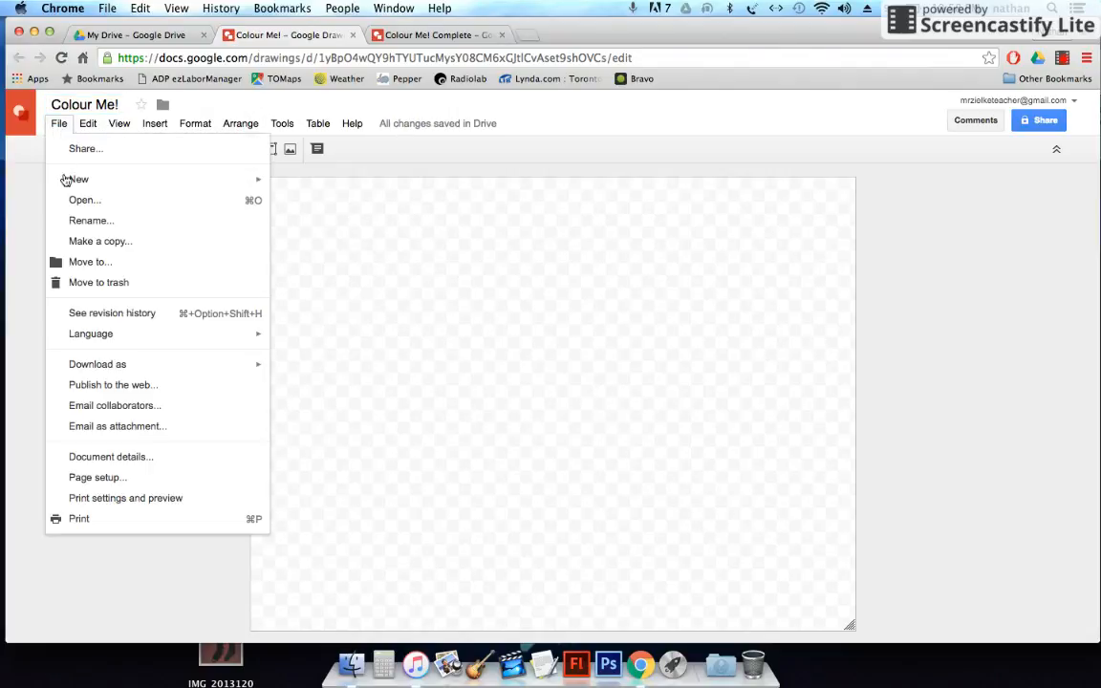
click(94, 478)
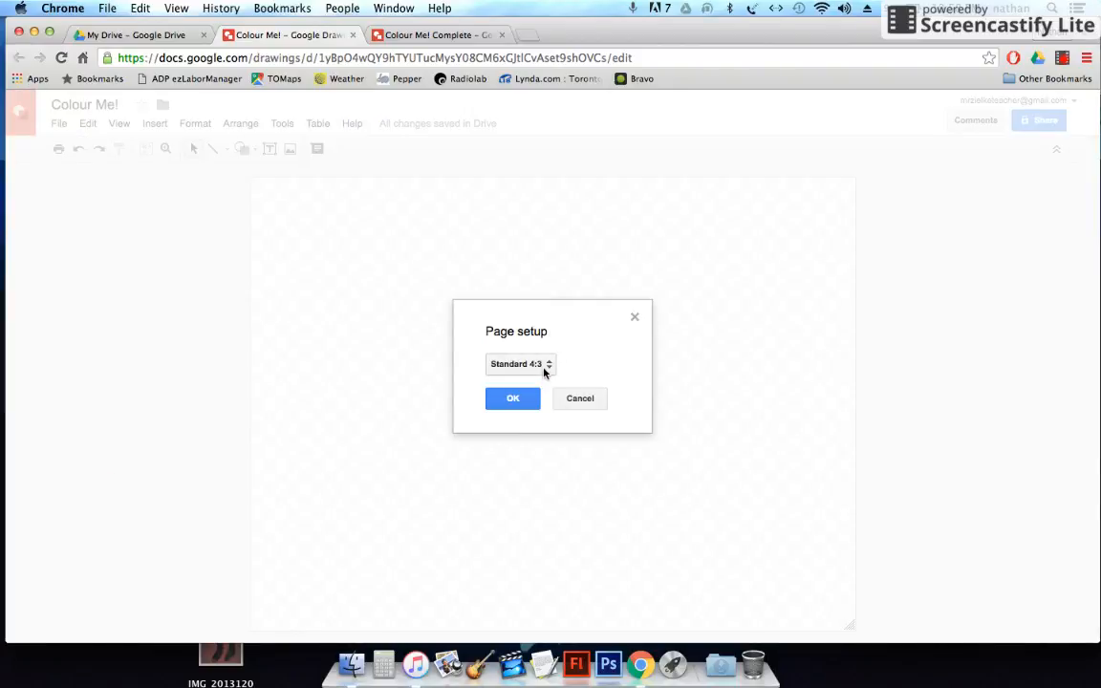
click(545, 371)
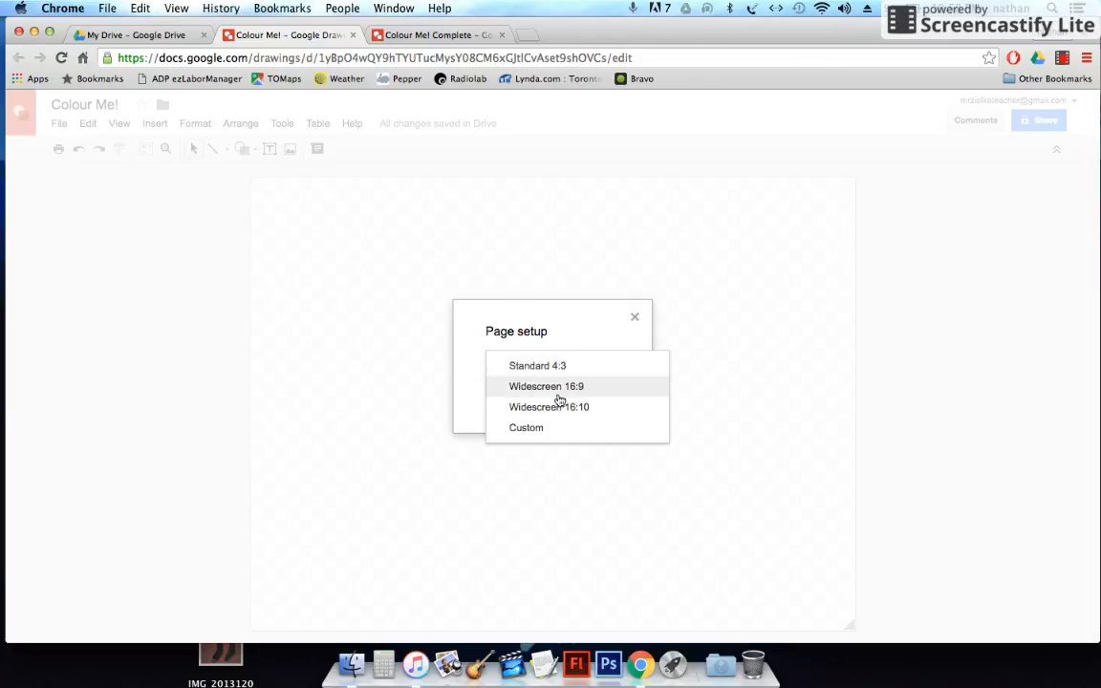
click(525, 427)
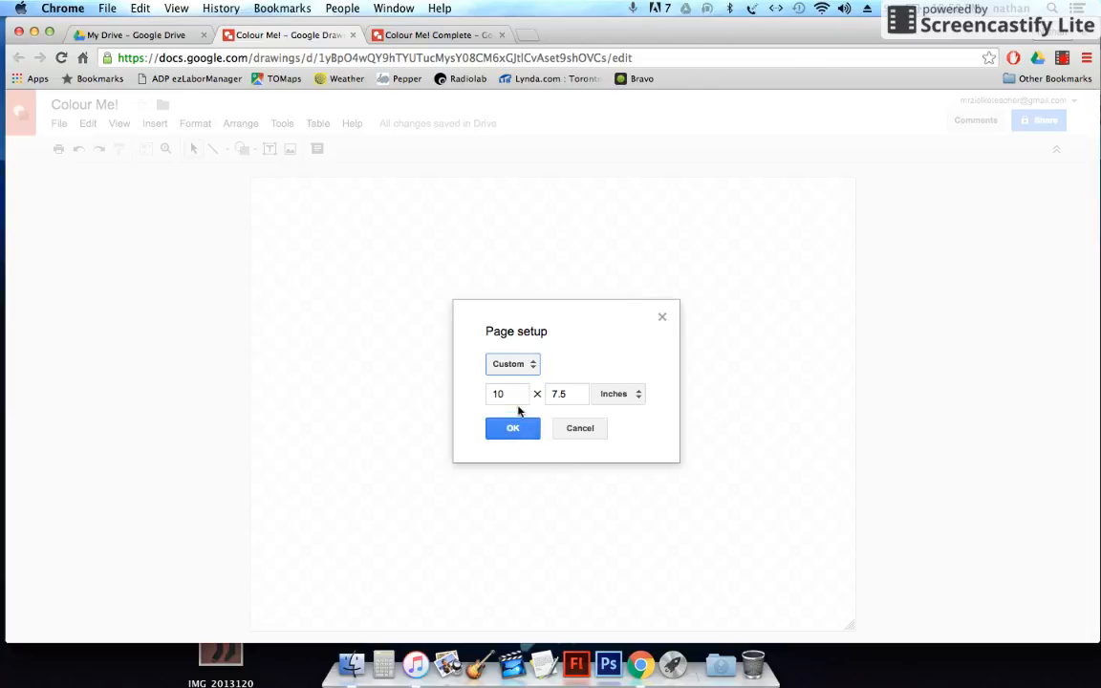
double_click(489, 394)
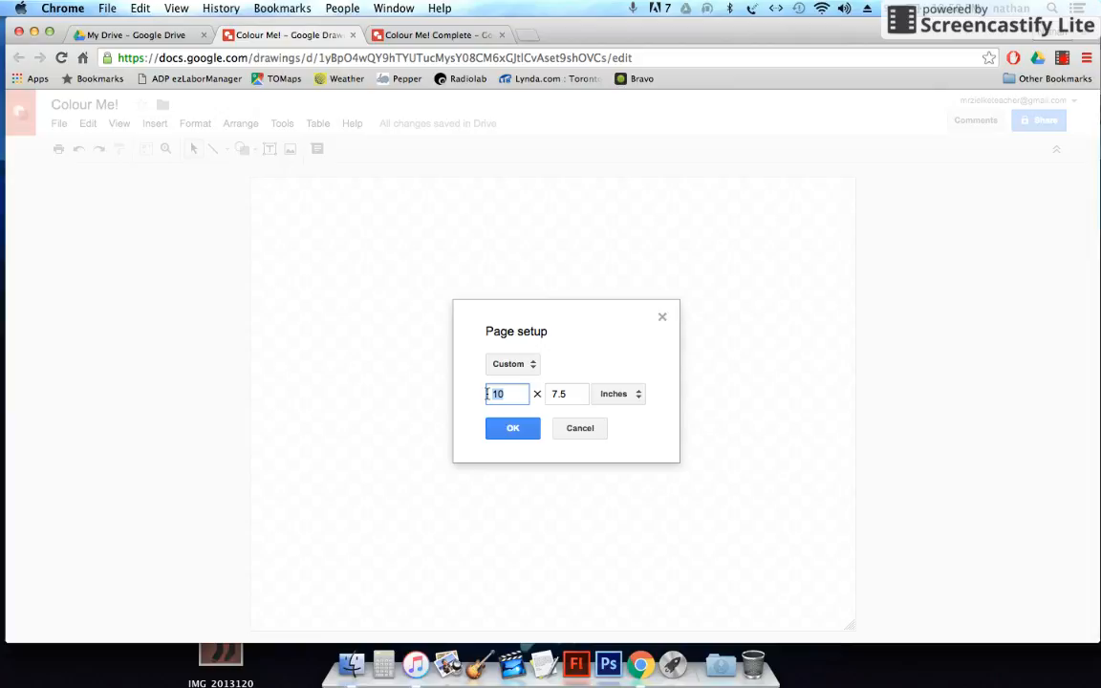
text(11)
click(585, 397)
drag(586, 397, 552, 396)
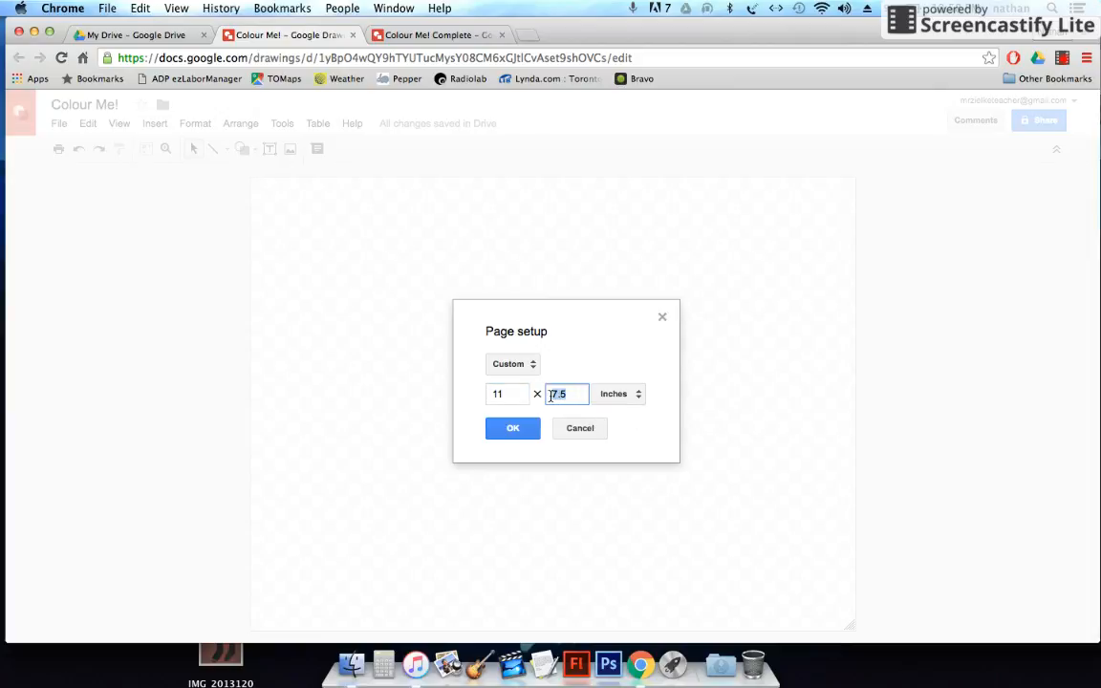
text(8.5)
click(522, 432)
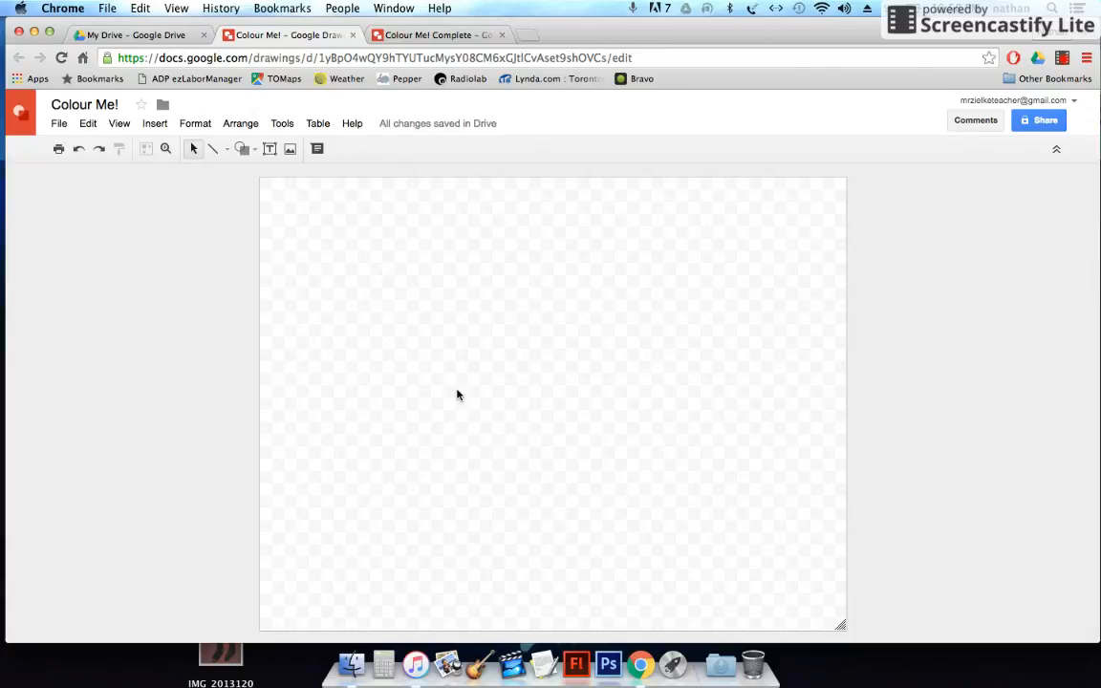
Draw a large regular dodecagon and centre it horizontally and vertically on the page
click(242, 150)
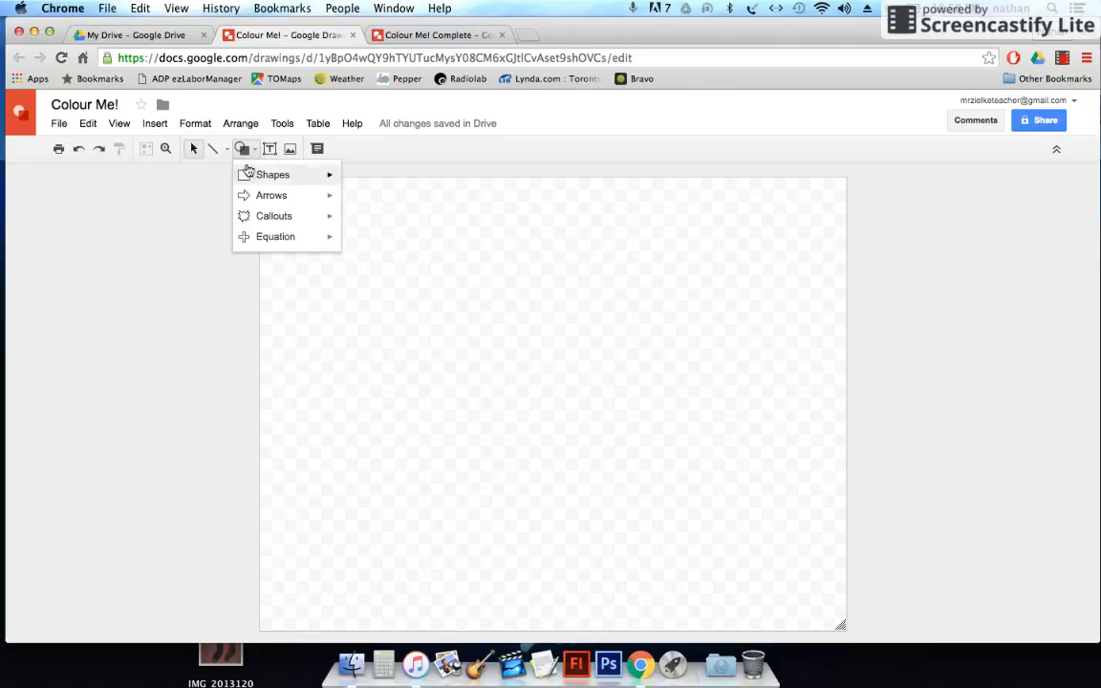
mouse_move(251, 175)
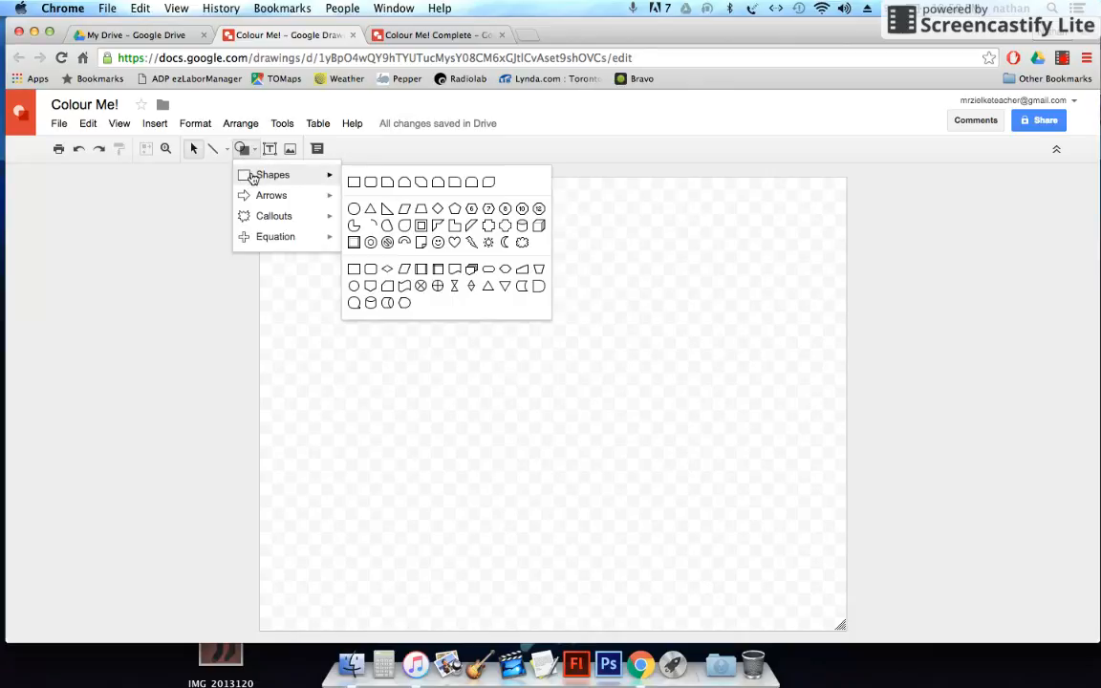
click(539, 209)
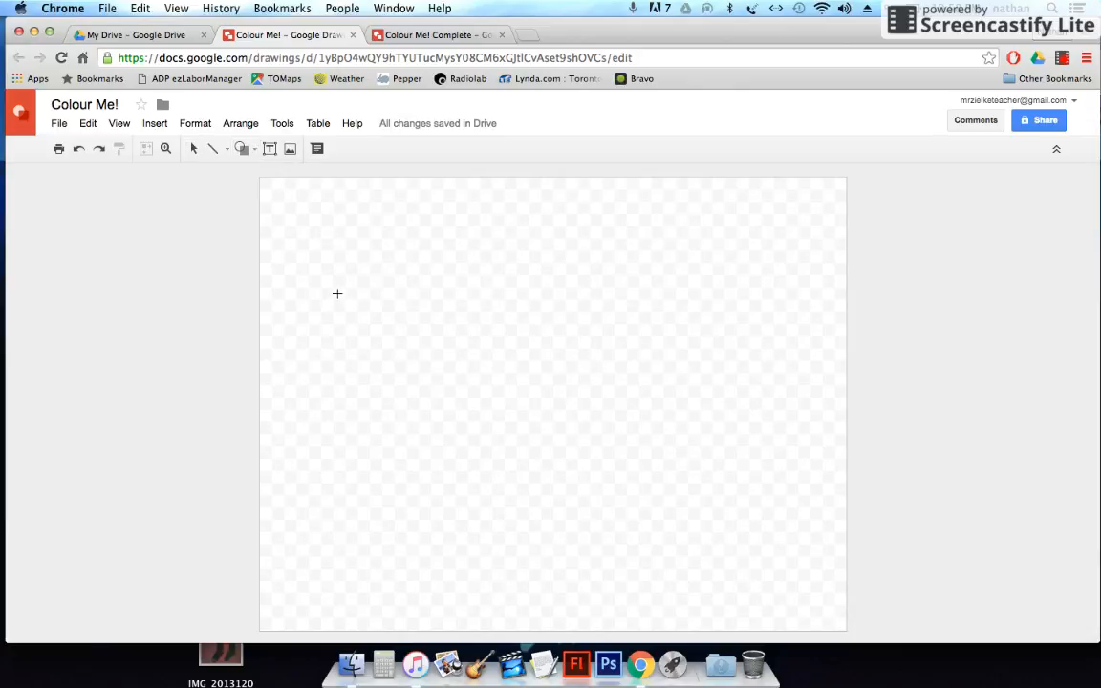
drag(327, 249, 685, 509)
drag(524, 328, 544, 307)
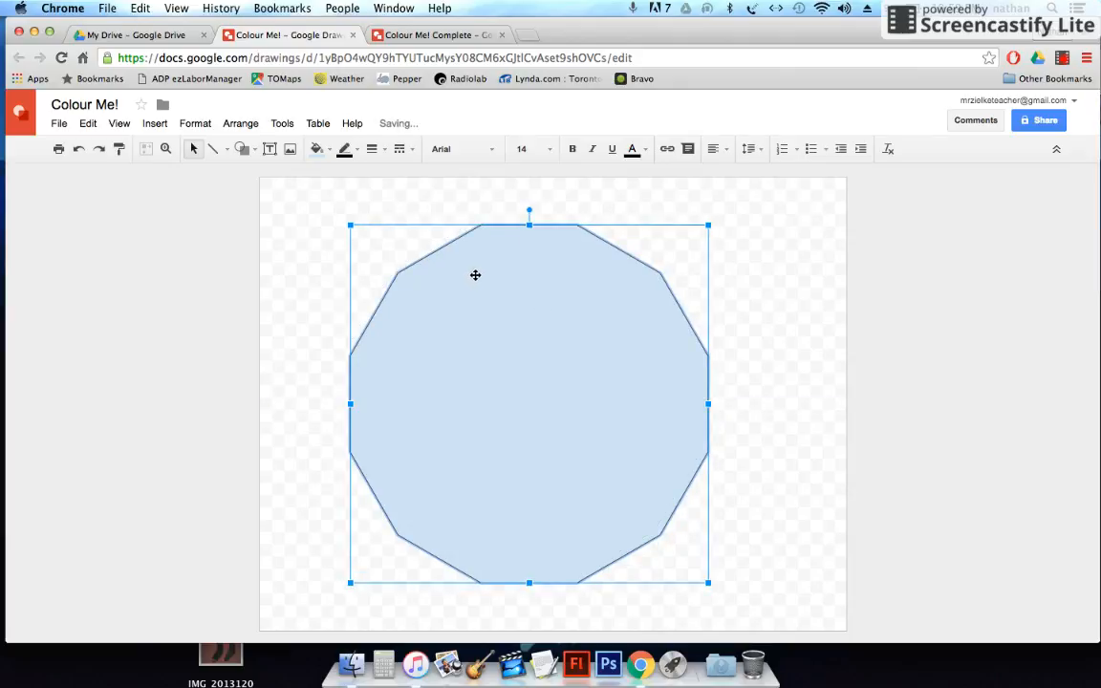
mouse_move(477, 276)
mouse_down()
mouse_move(521, 275)
mouse_move(499, 276)
mouse_up()
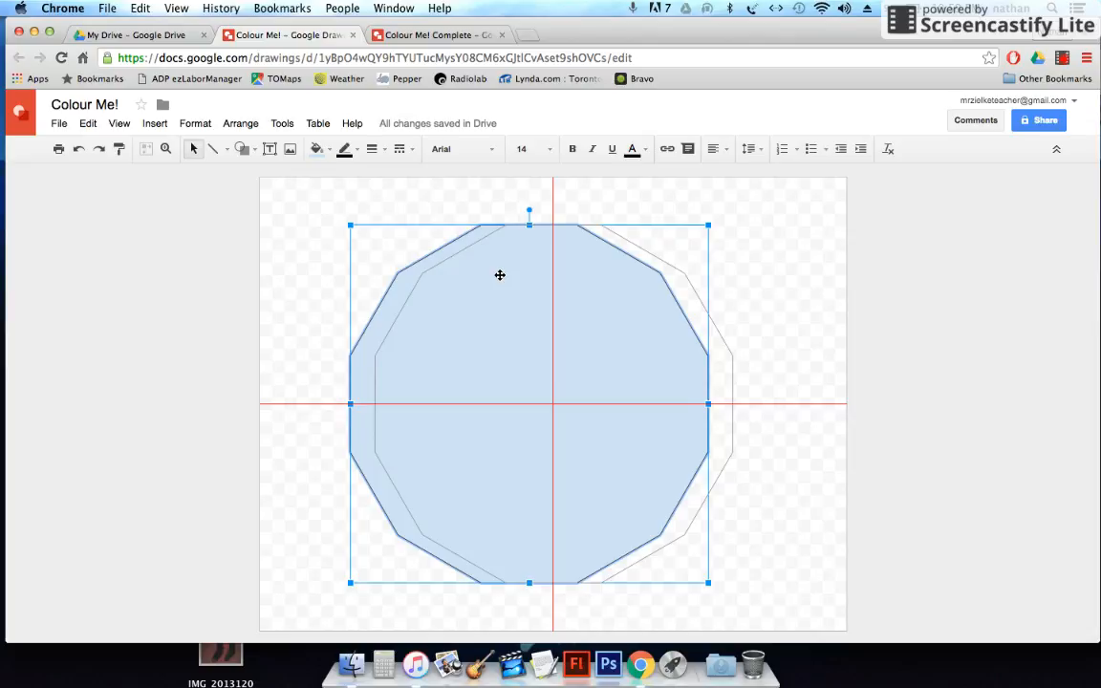
drag(499, 274, 499, 279)
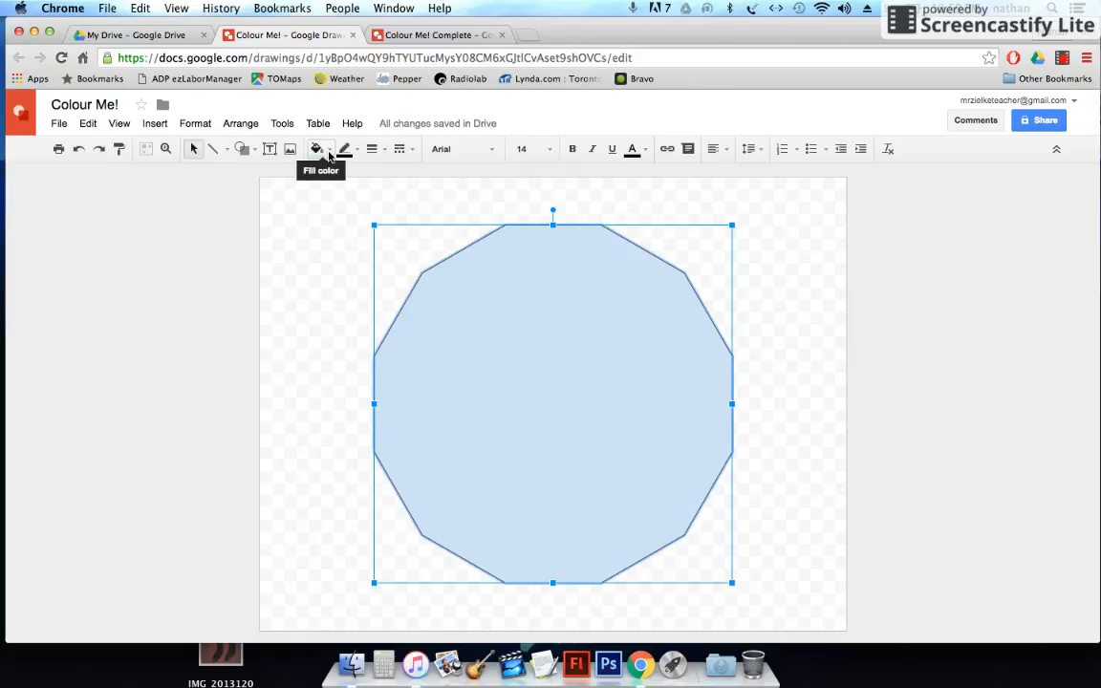
Make the dodecagon's fill transparent and set its outline weight to 4px
click(320, 150)
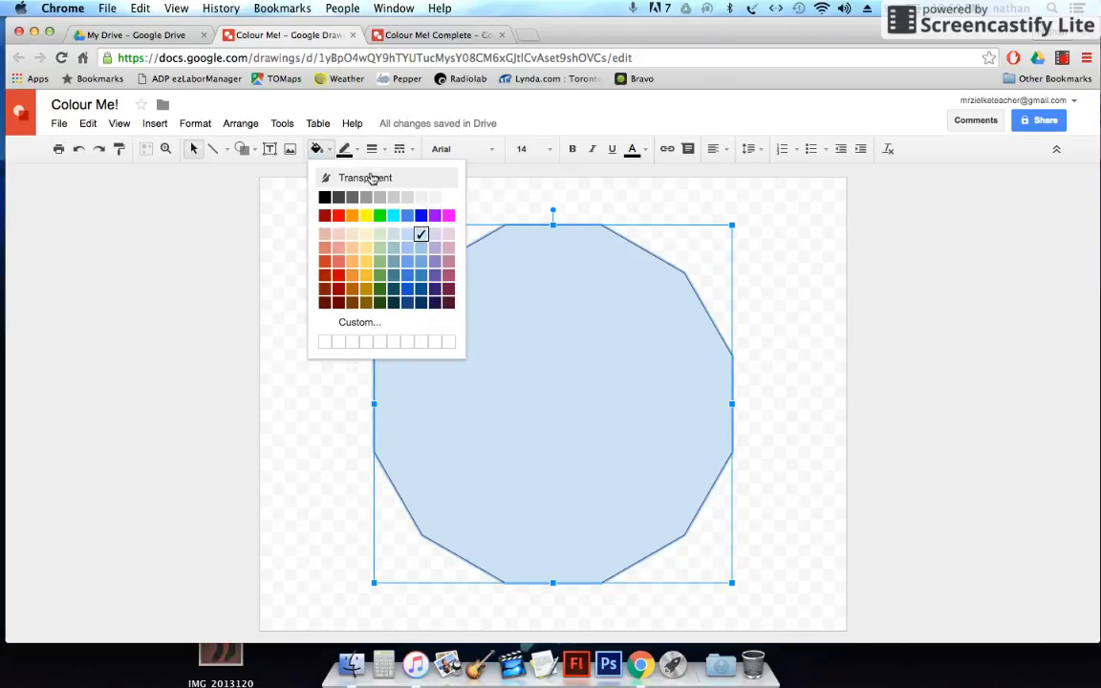
click(373, 182)
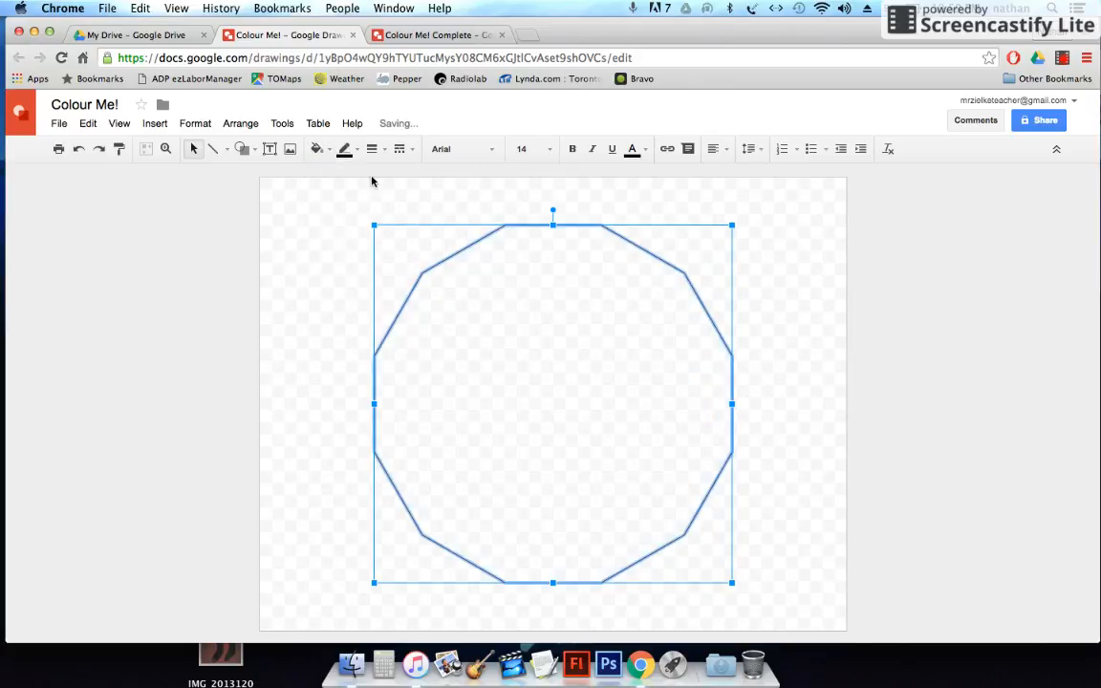
click(372, 150)
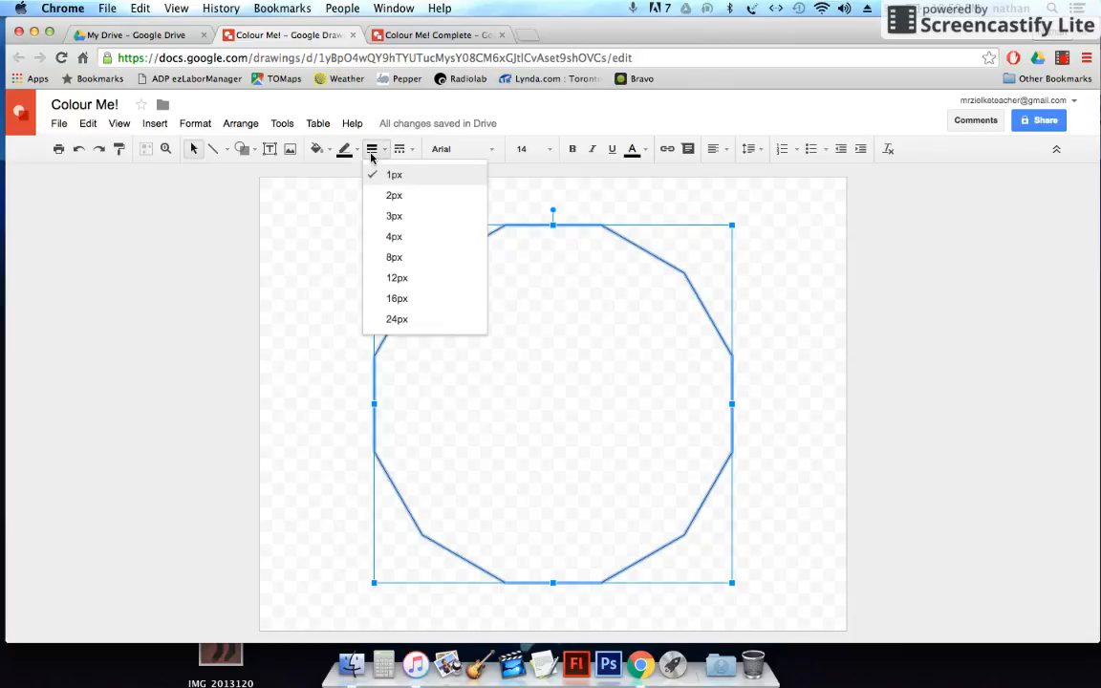
click(399, 237)
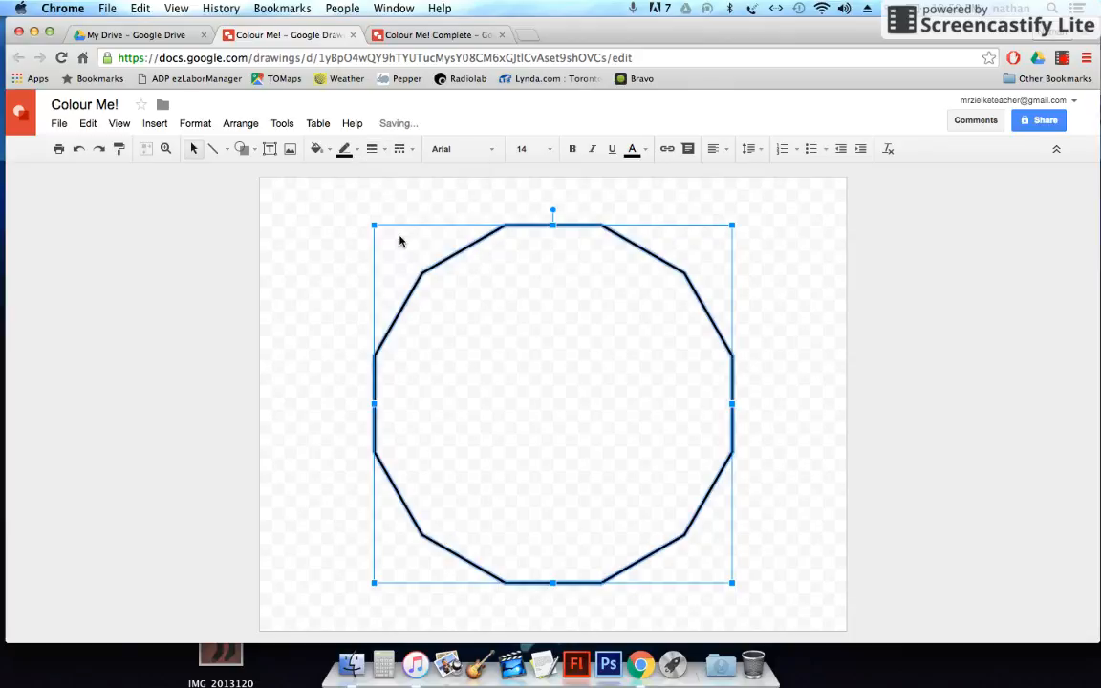
click(221, 238)
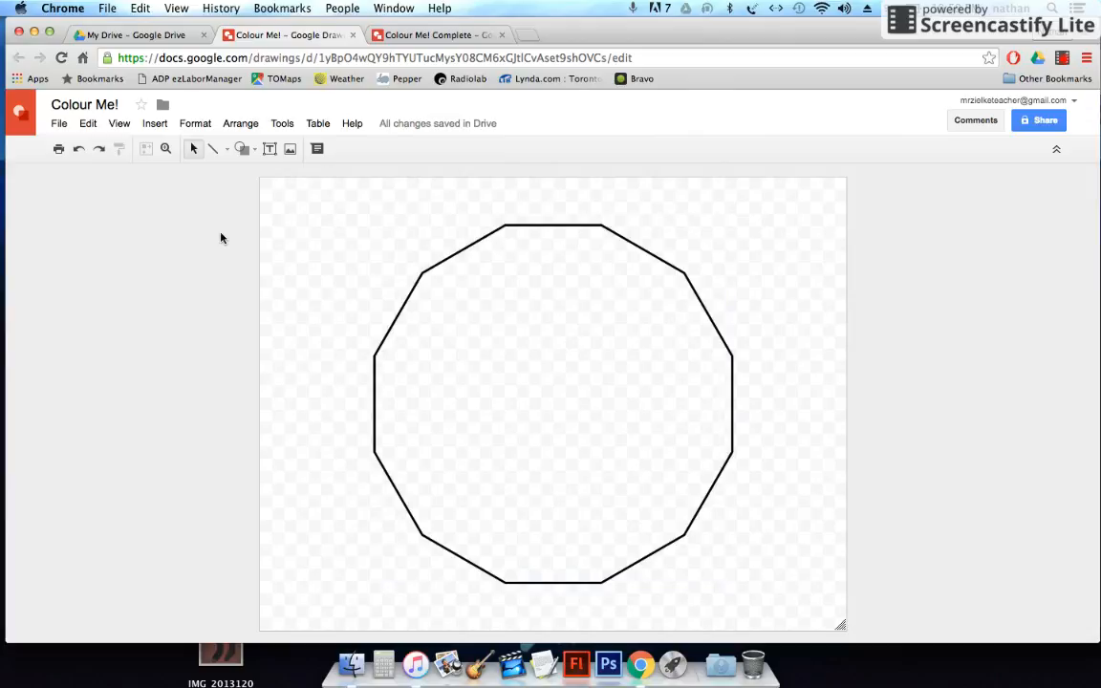
Draw six straight lines through the dodecagon's centre, connecting each vertex to the one directly opposite
click(226, 151)
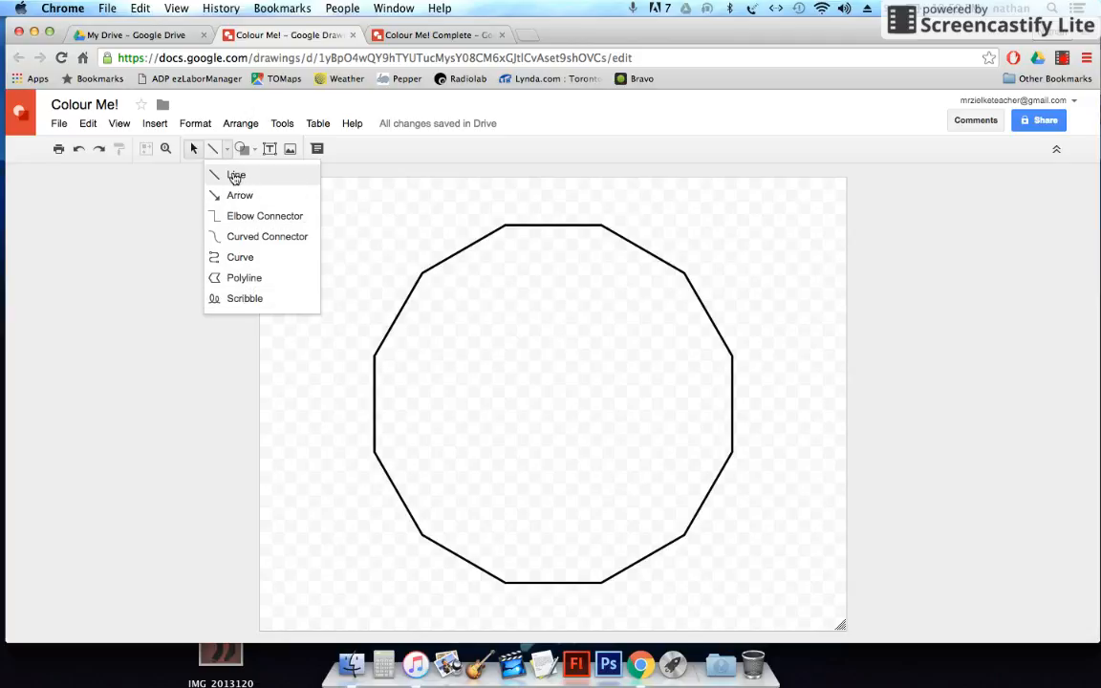
click(234, 177)
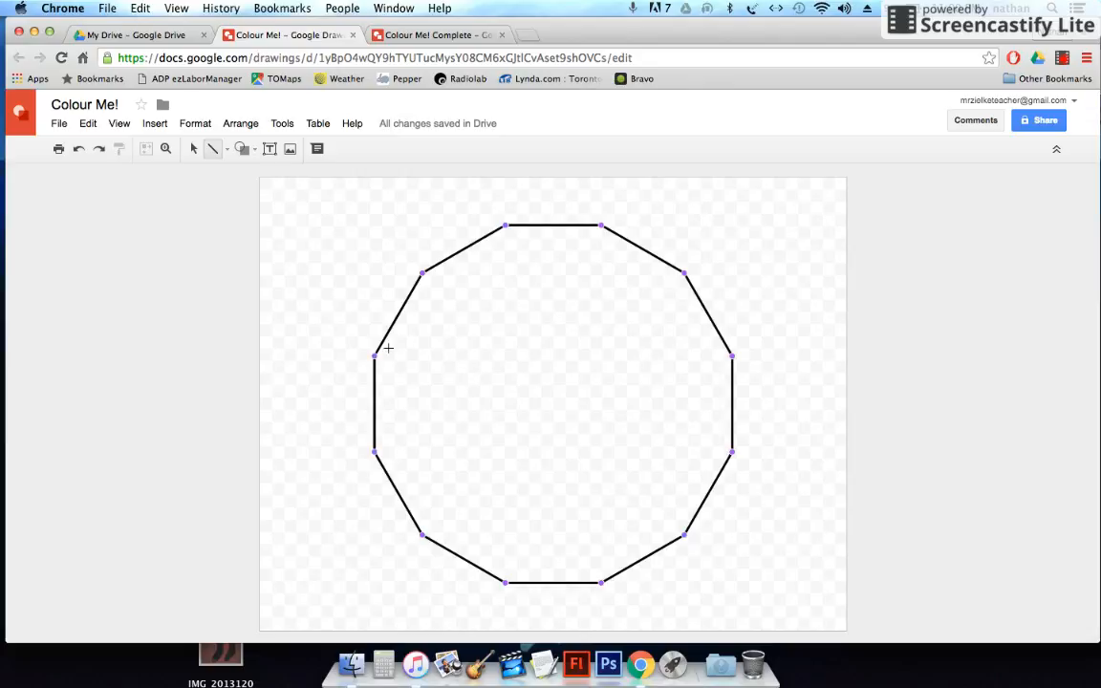
click(373, 452)
drag(373, 357, 731, 452)
drag(374, 451, 732, 356)
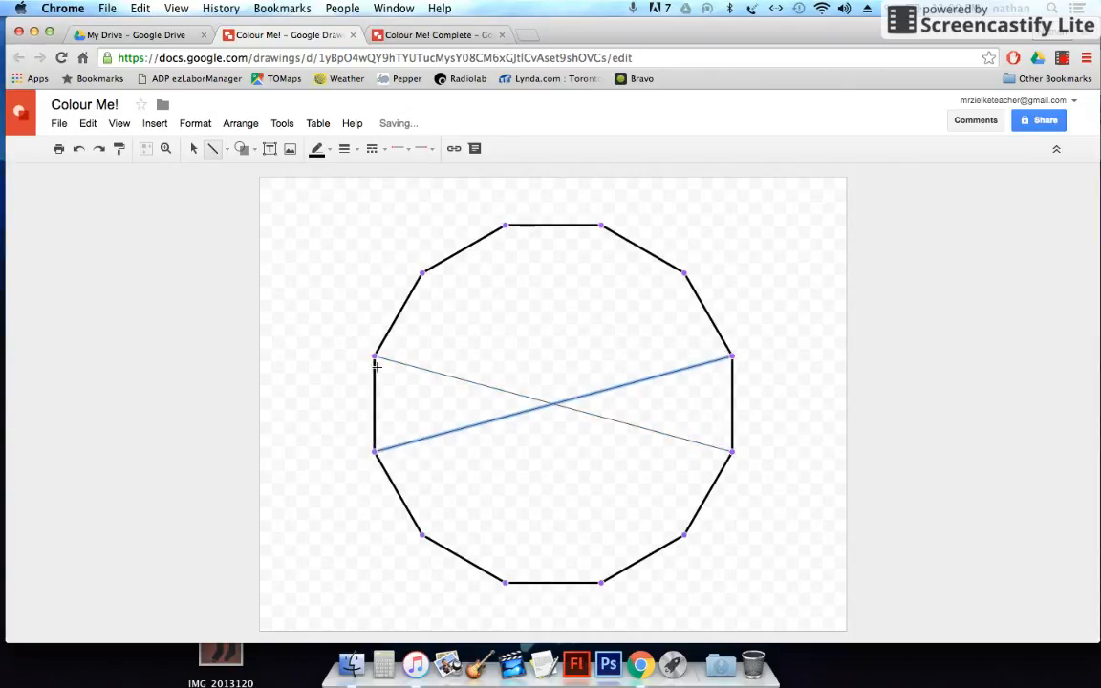
mouse_move(423, 537)
mouse_down()
mouse_move(682, 264)
mouse_move(683, 275)
mouse_up()
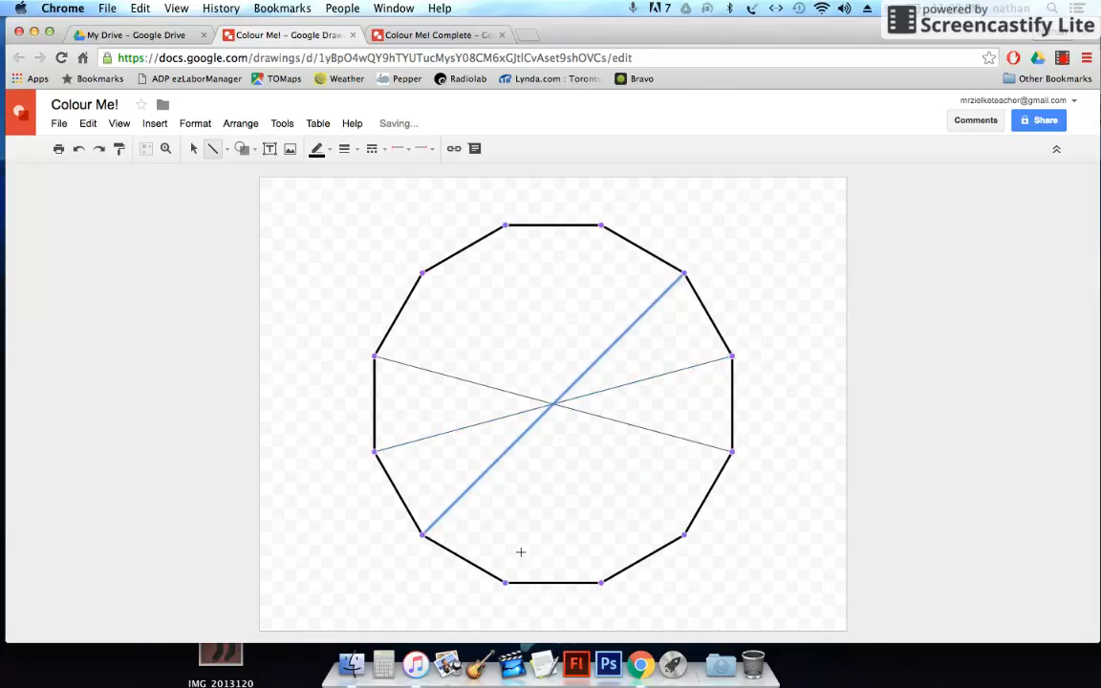
mouse_move(506, 580)
mouse_down()
mouse_move(578, 363)
mouse_move(578, 288)
mouse_move(596, 232)
mouse_up()
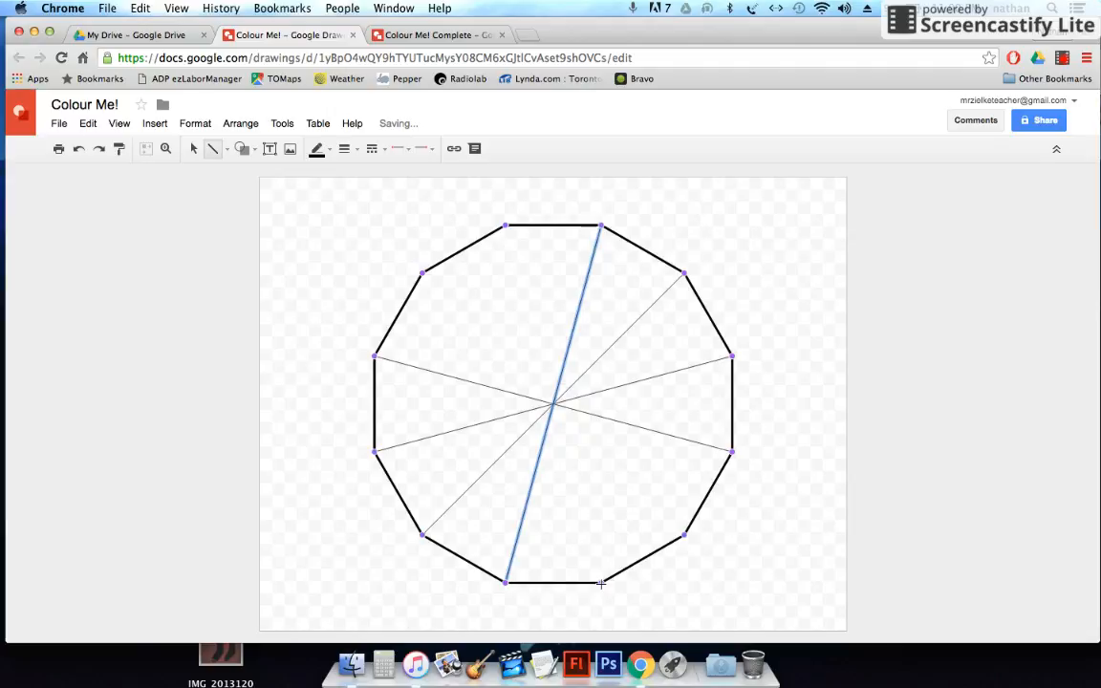
drag(599, 579, 506, 226)
drag(683, 535, 423, 279)
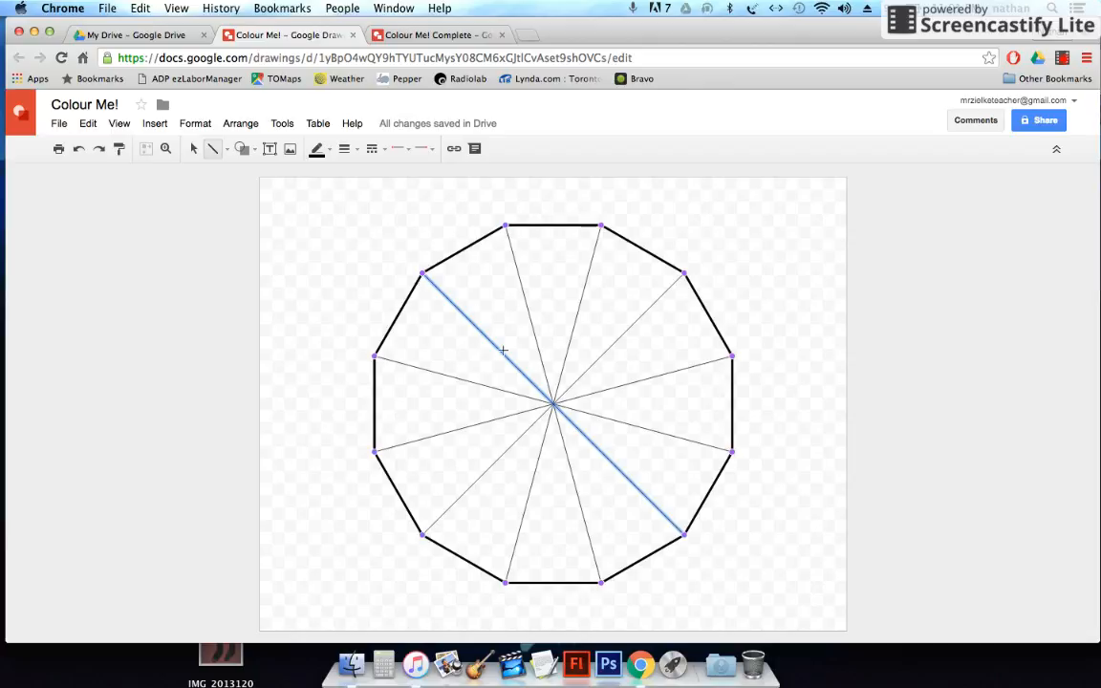
Draw seven straight lines between non-adjacent dodecagon vertices: four from the bottom edge's right end, three from other lower vertices to the upper-right side
drag(602, 582, 731, 451)
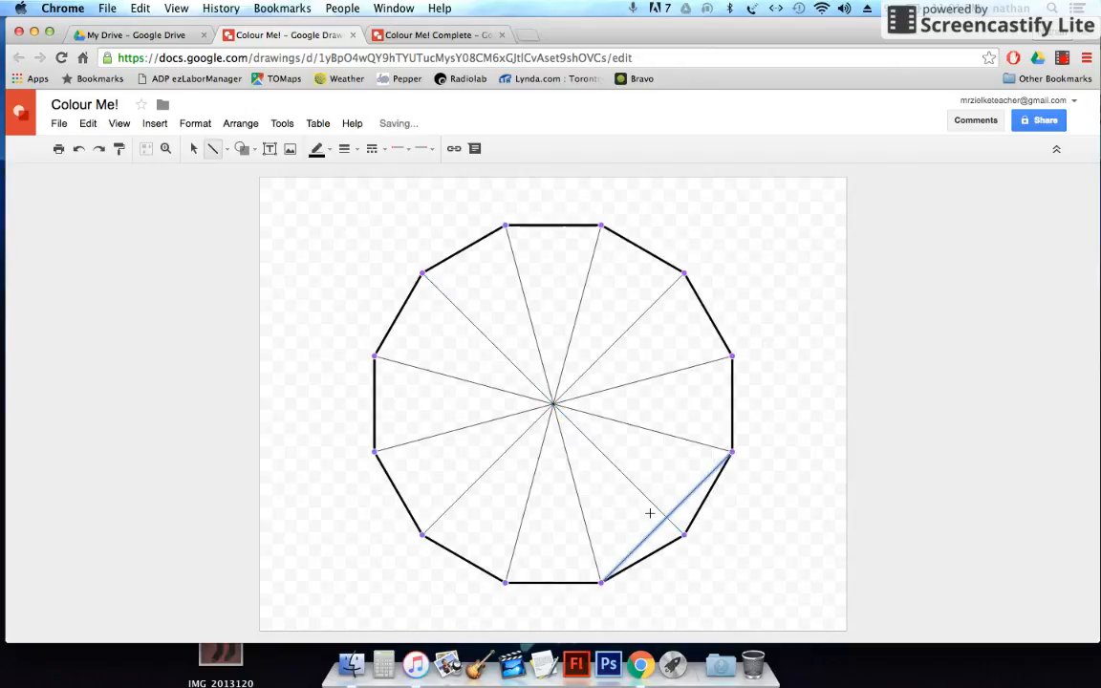
drag(601, 579, 731, 357)
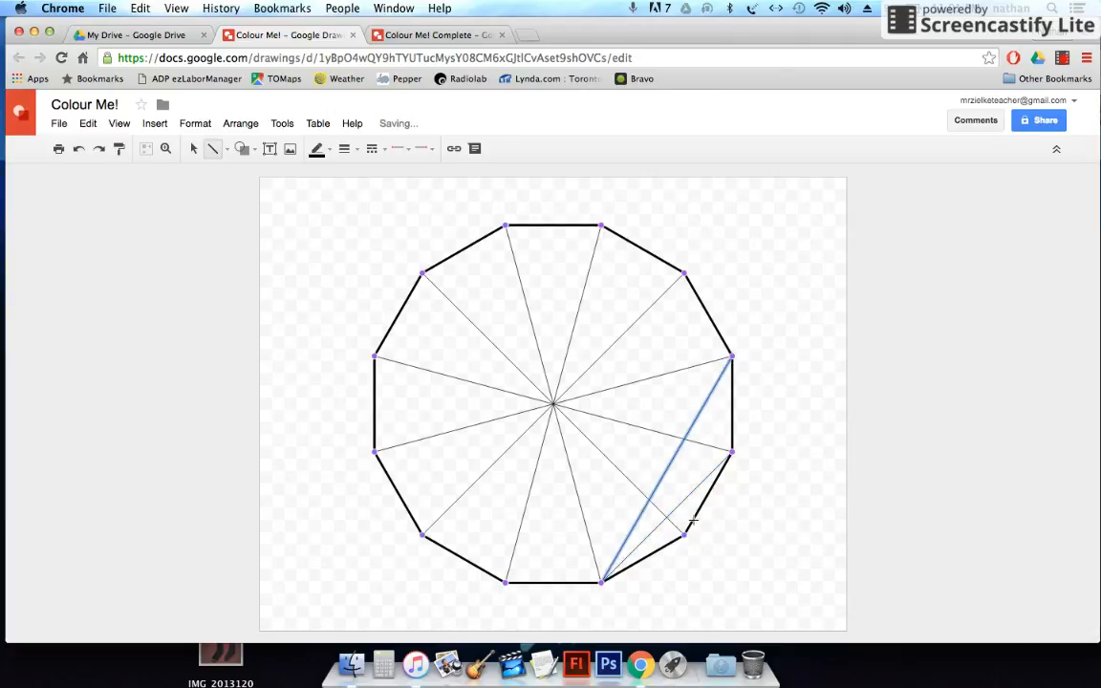
drag(685, 533, 731, 357)
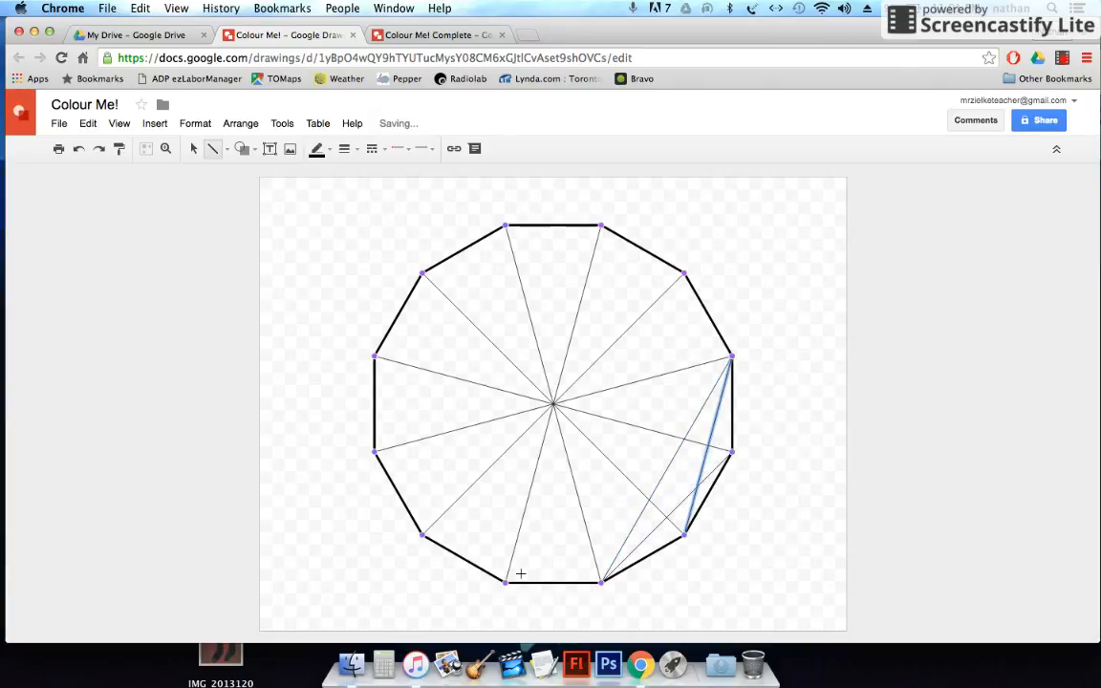
mouse_move(507, 581)
mouse_down()
mouse_move(680, 318)
mouse_move(687, 277)
mouse_up()
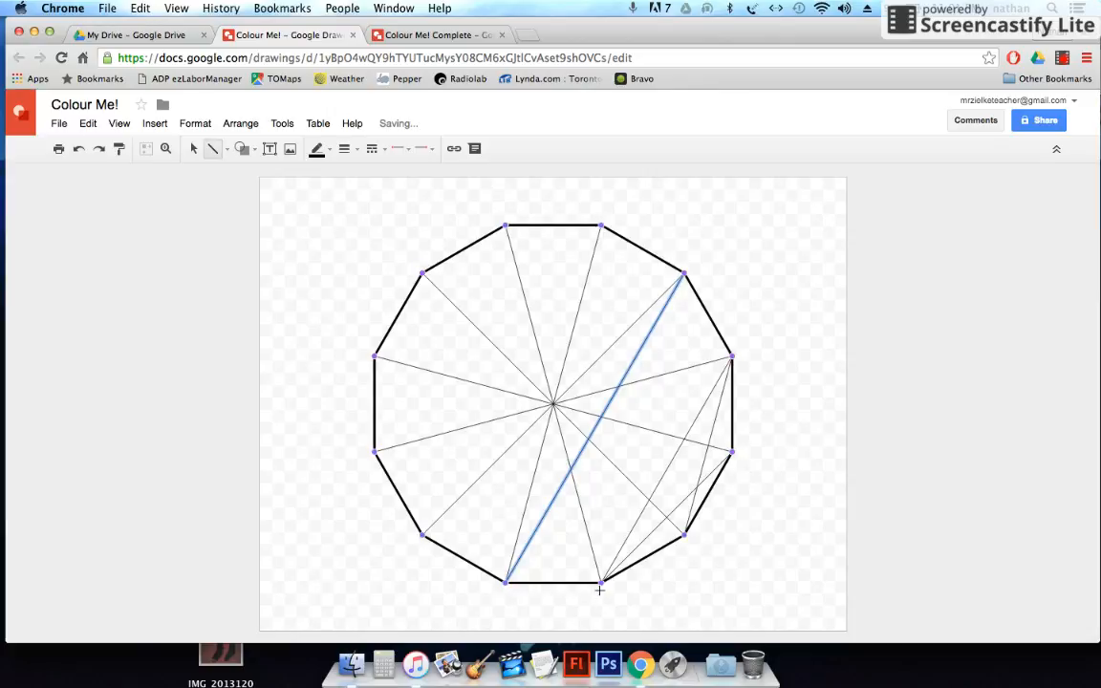
drag(602, 582, 685, 276)
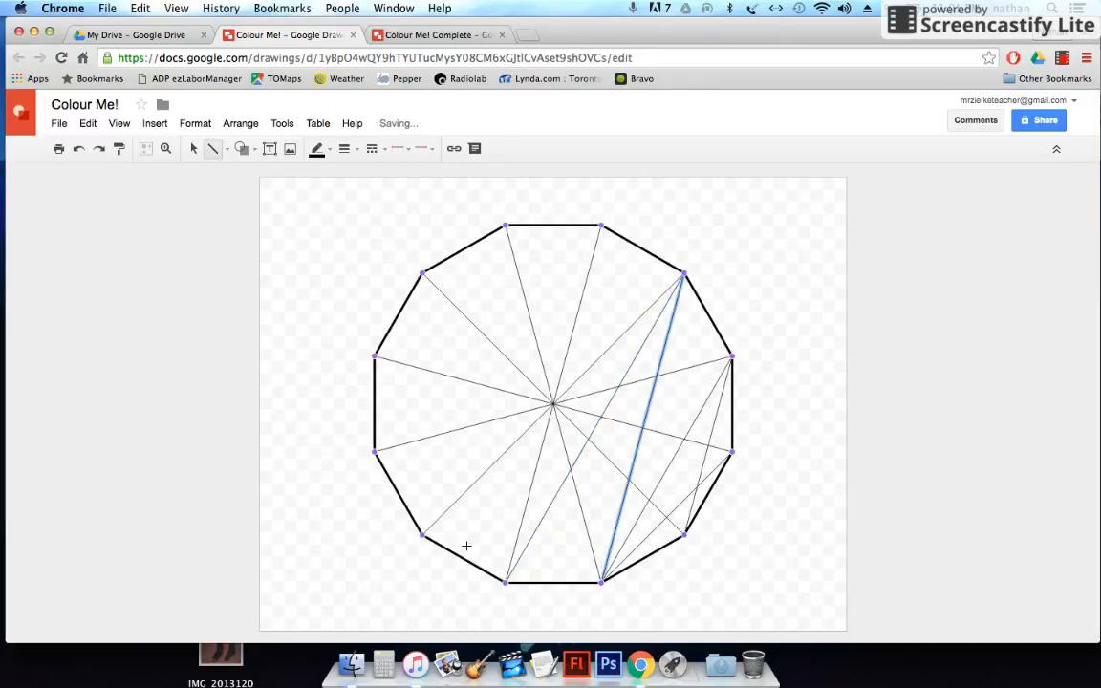
drag(421, 536, 731, 358)
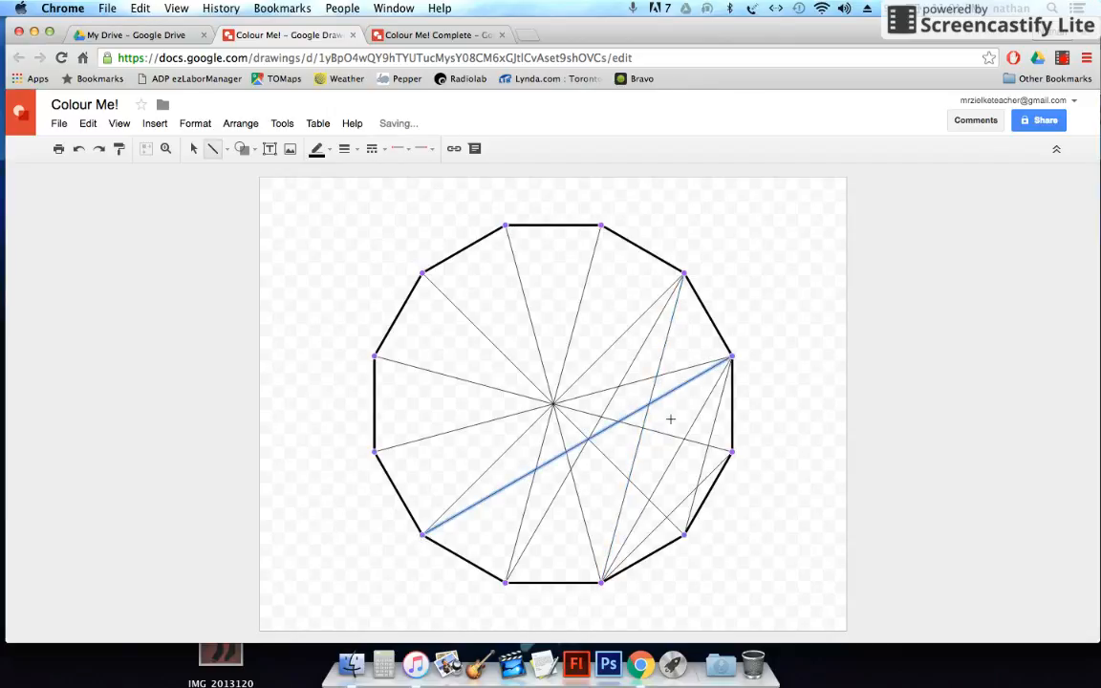
drag(600, 580, 375, 358)
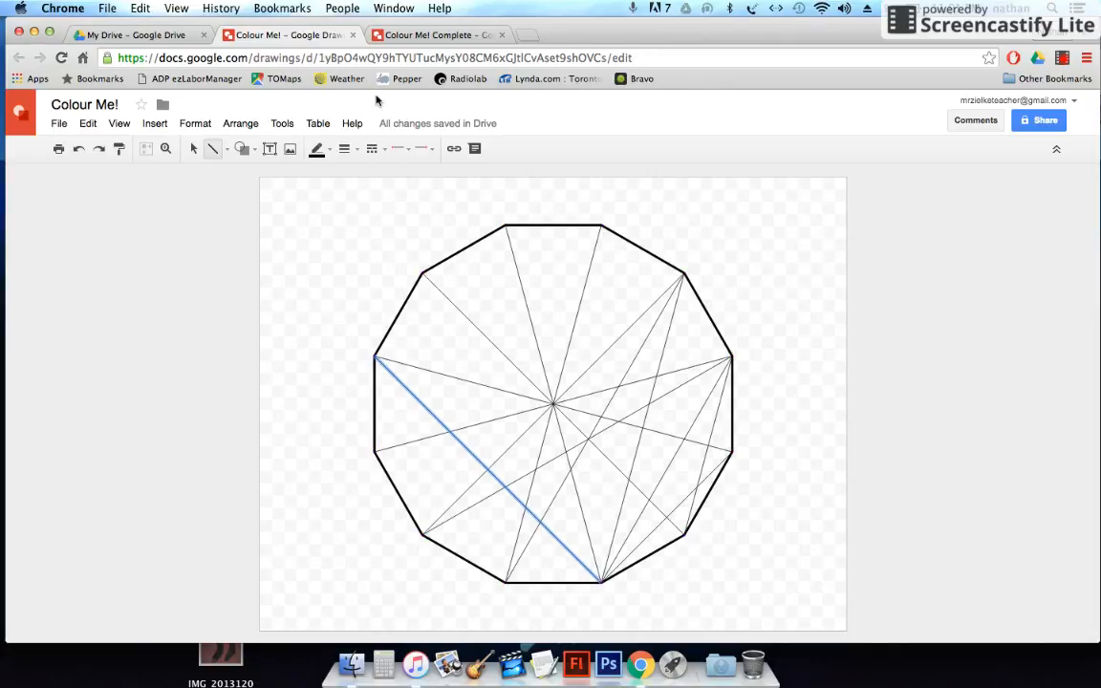
Switch to the finished drawing "Colour Me! Complete" with all the dodecagon's vertices connected
click(412, 35)
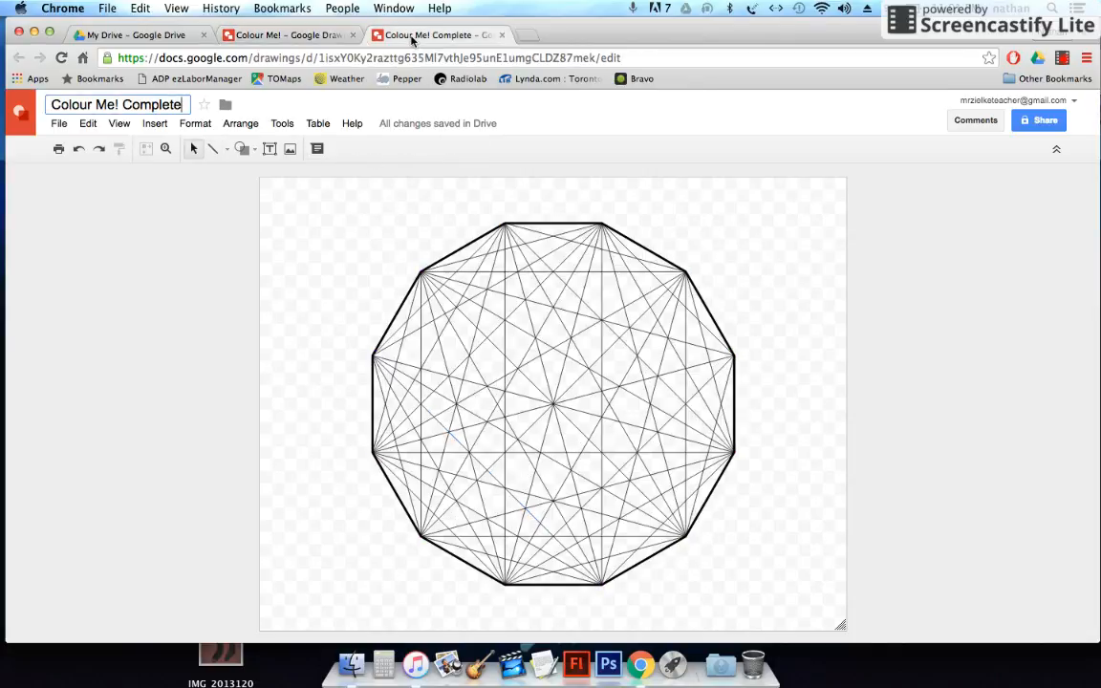